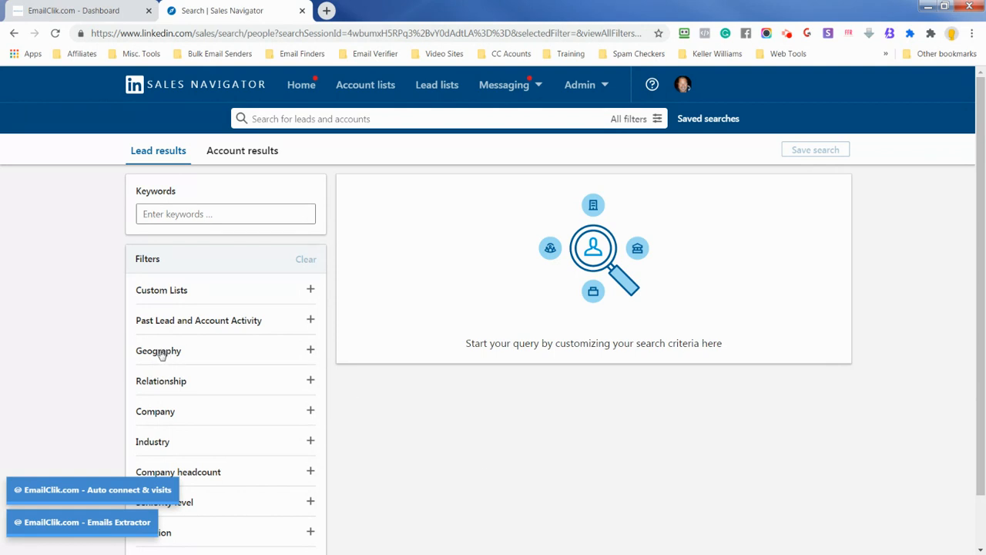
Filter the leads by geography to postal code 34611, Spring Hill, Florida, United States, within 1 mi (1.6 km)
{"action": "left_click", "coordinate": [160, 353]}
{"action": "scroll", "coordinate": [159, 355], "scroll_direction": "down", "scroll_amount": 3}
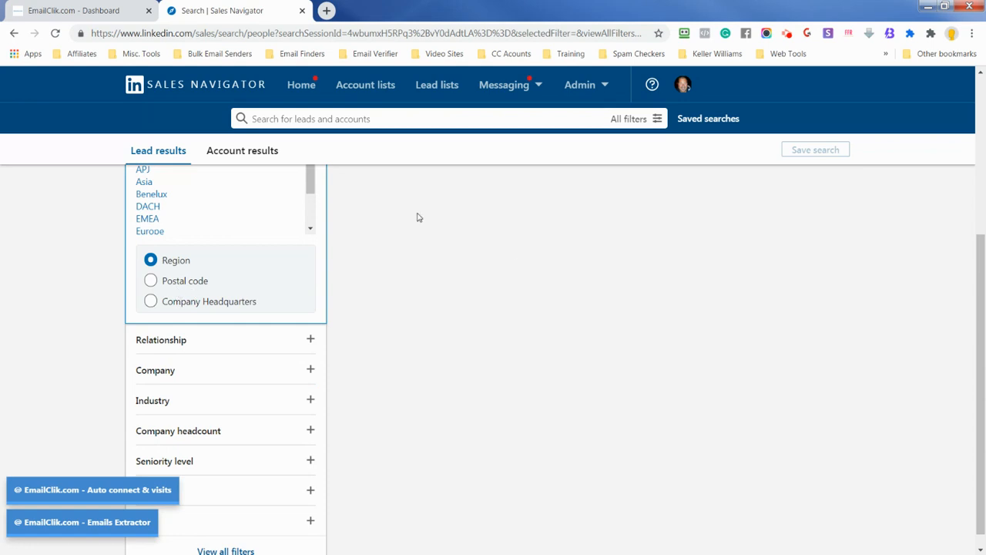
{"action": "left_click", "coordinate": [188, 283]}
{"action": "left_click", "coordinate": [189, 283]}
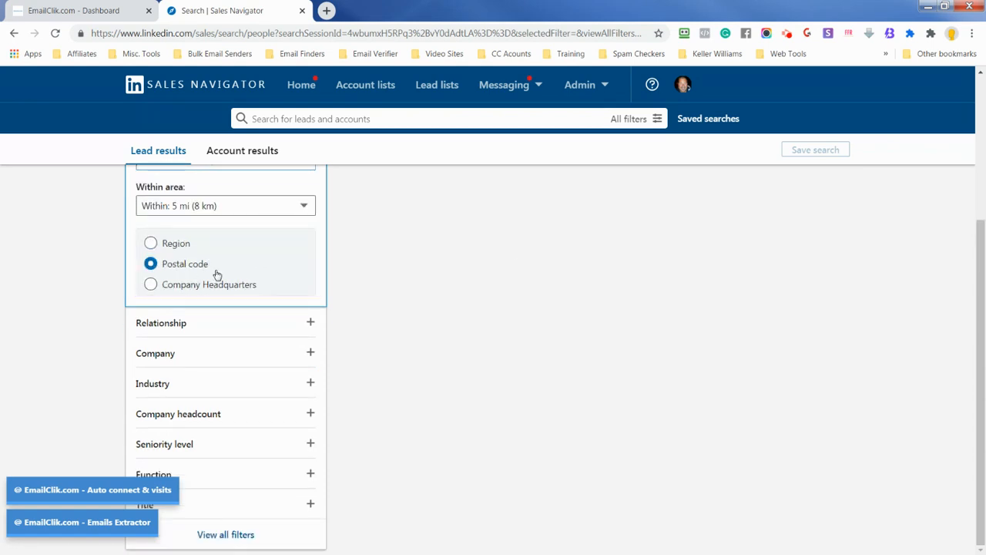
{"action": "scroll", "coordinate": [216, 278], "scroll_direction": "up", "scroll_amount": 2}
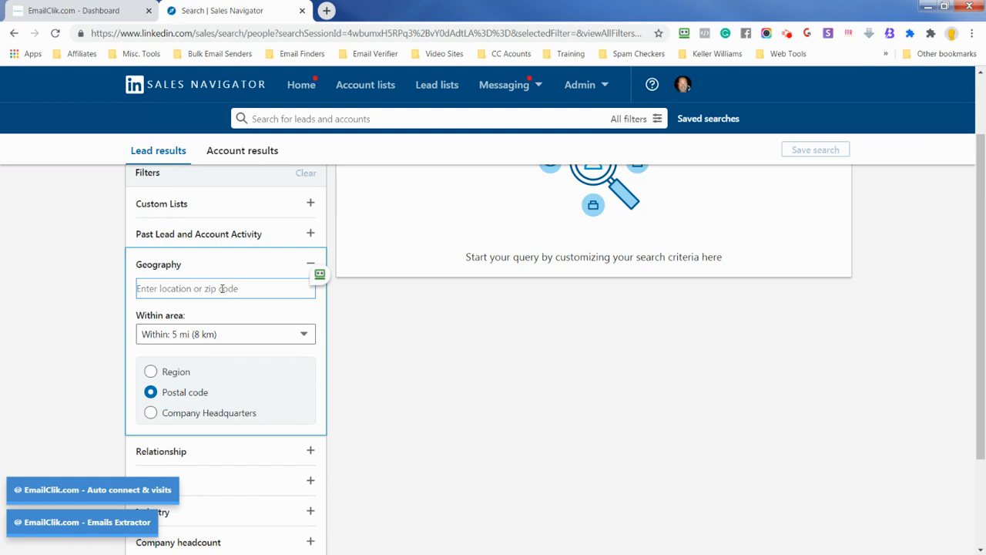
{"action": "type", "text": "3467"}
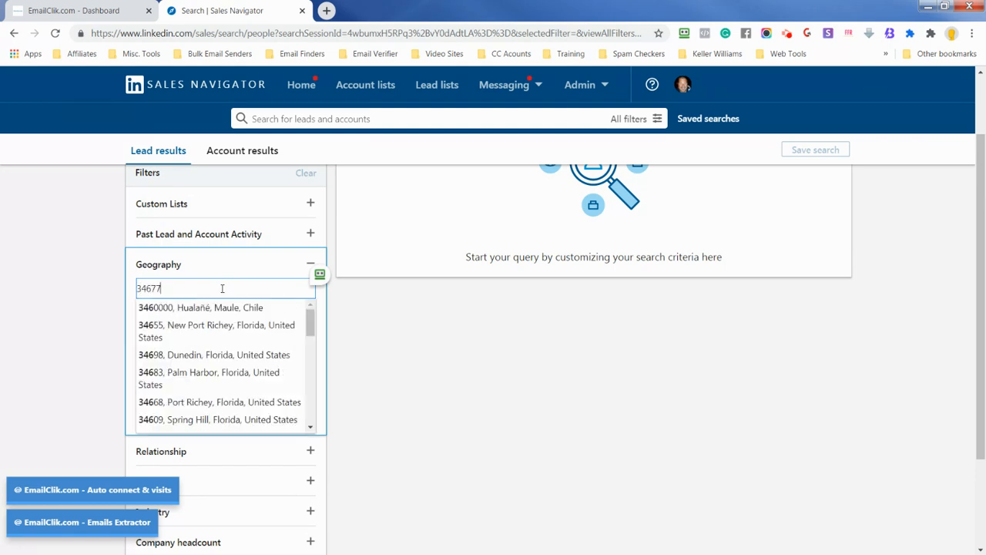
{"action": "key", "text": "BackSpace"}
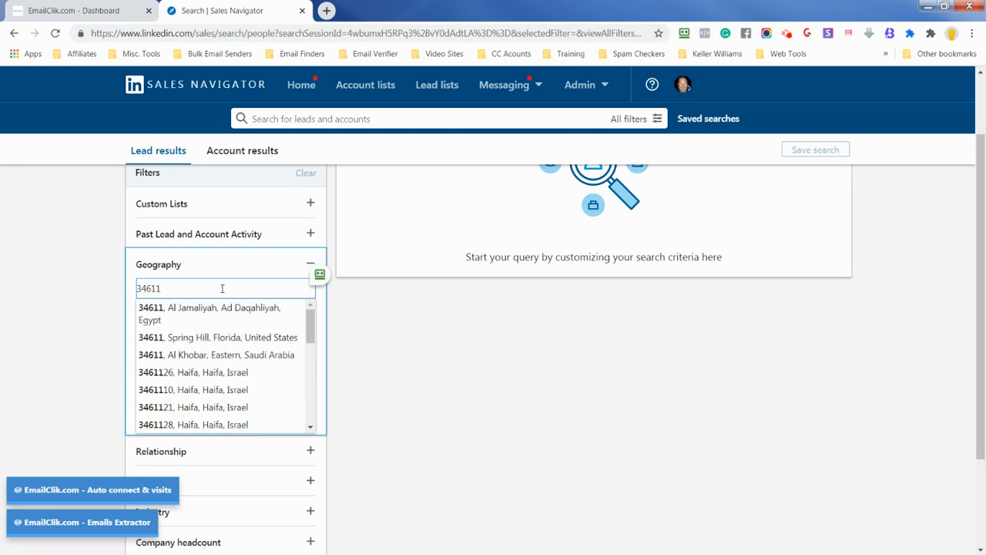
{"action": "left_click", "coordinate": [235, 337]}
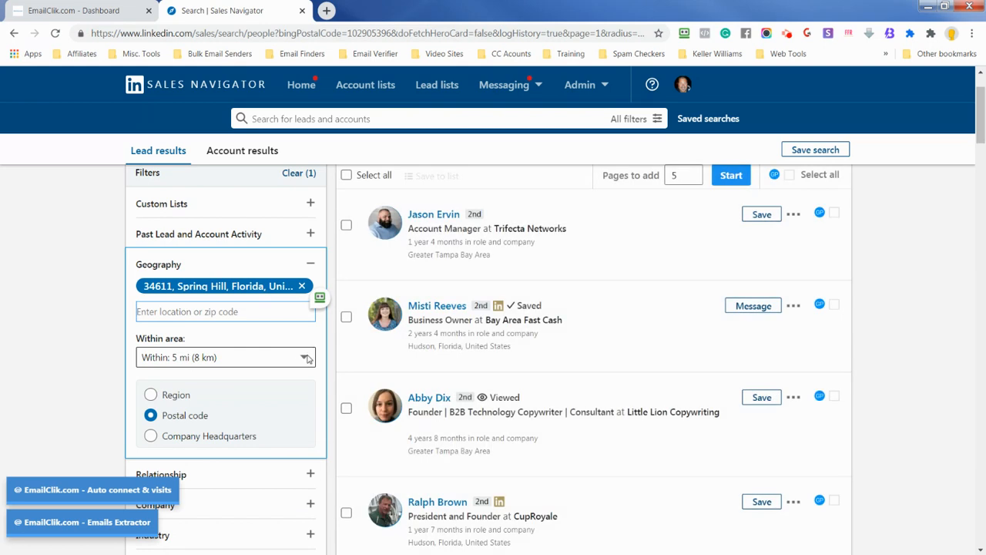
{"action": "left_click", "coordinate": [276, 358]}
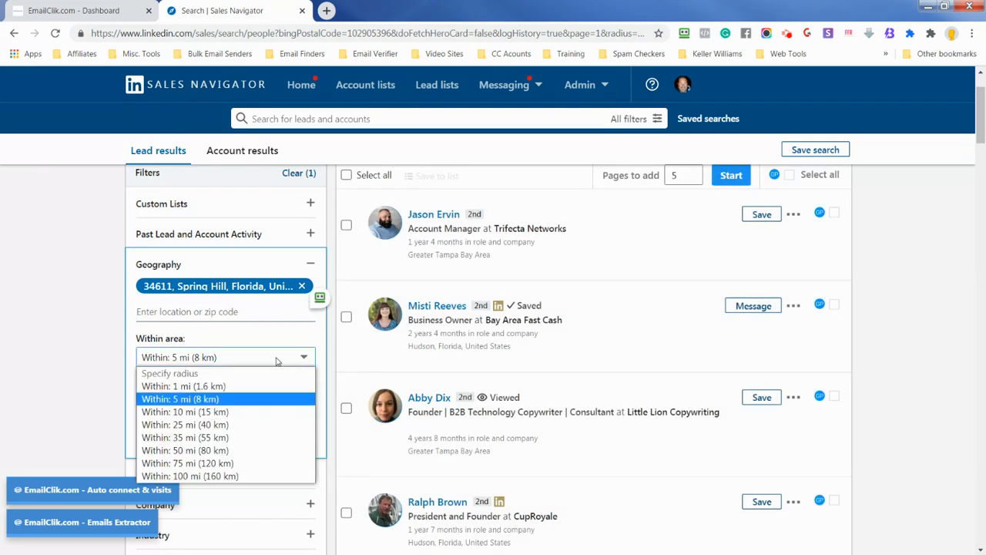
{"action": "left_click", "coordinate": [219, 387]}
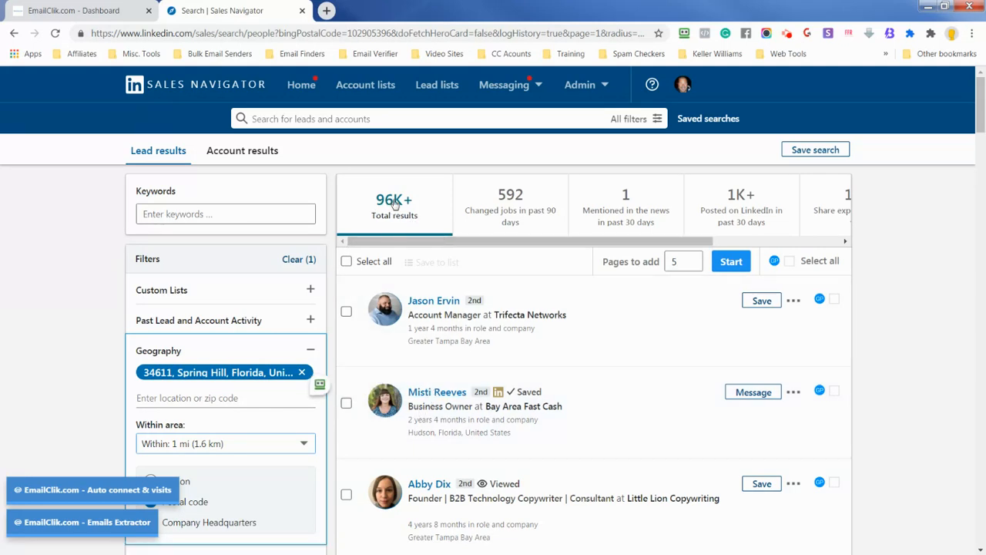
Add Hospital & Health Care as an included industry in the lead filters
{"action": "scroll", "coordinate": [263, 313], "scroll_direction": "down", "scroll_amount": 2}
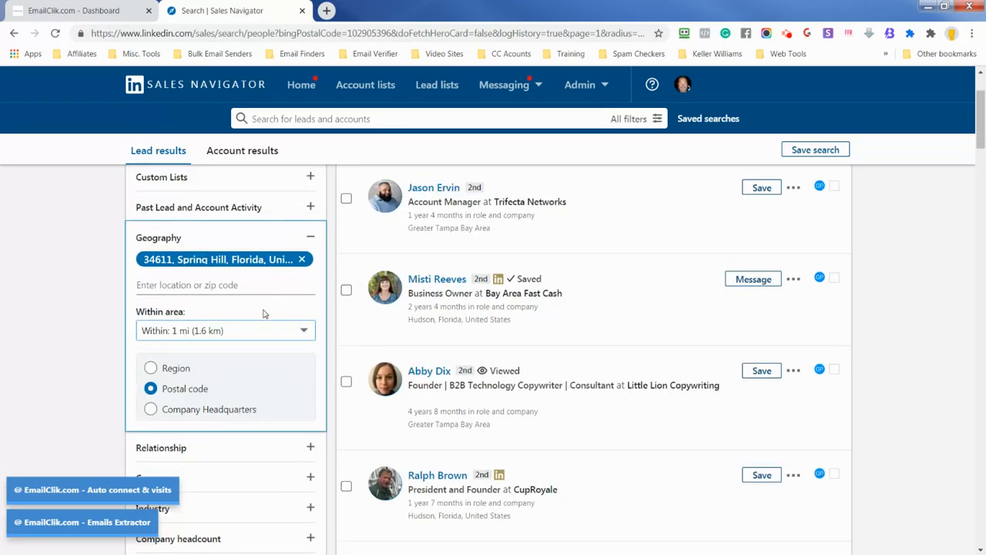
{"action": "scroll", "coordinate": [263, 313], "scroll_direction": "down", "scroll_amount": 3}
{"action": "left_click", "coordinate": [171, 315]}
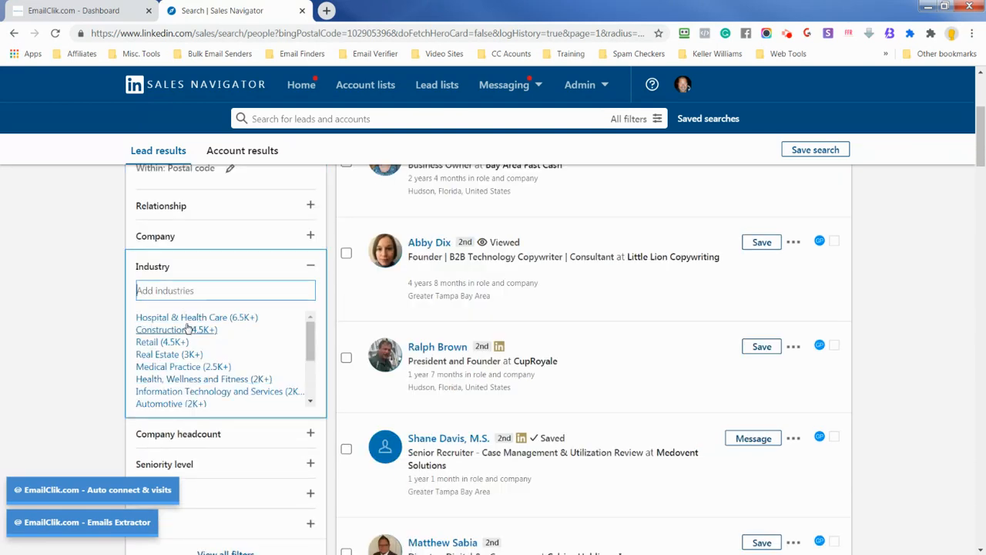
{"action": "left_click", "coordinate": [185, 324]}
{"action": "scroll", "coordinate": [193, 347], "scroll_direction": "down", "scroll_amount": 1}
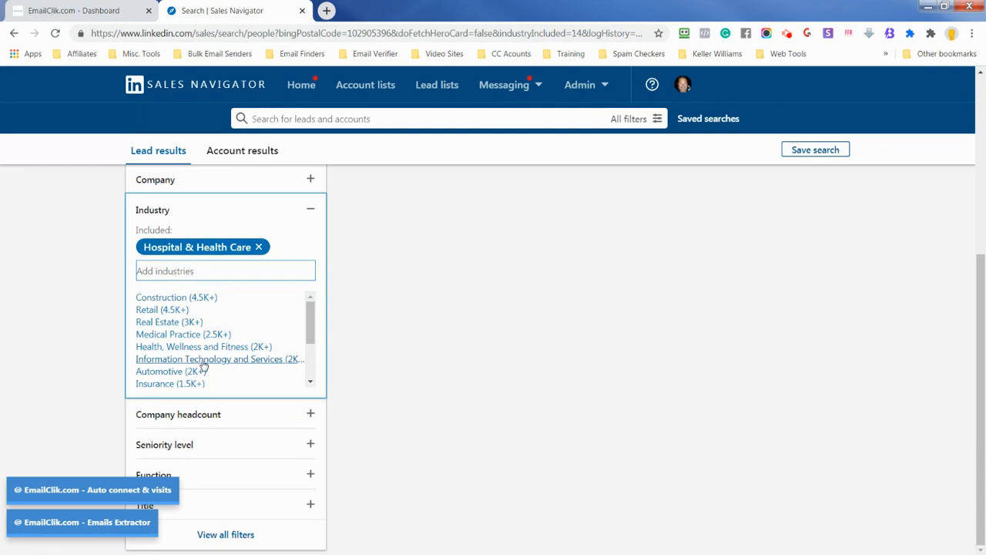
Filter the leads by the current job title Doctor
{"action": "scroll", "coordinate": [206, 458], "scroll_direction": "down", "scroll_amount": 3}
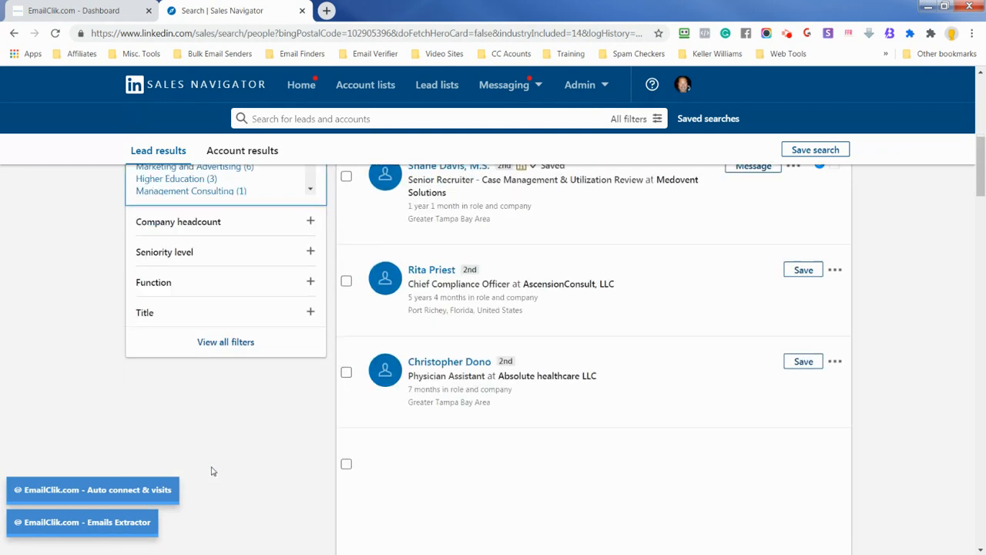
{"action": "left_click", "coordinate": [154, 314]}
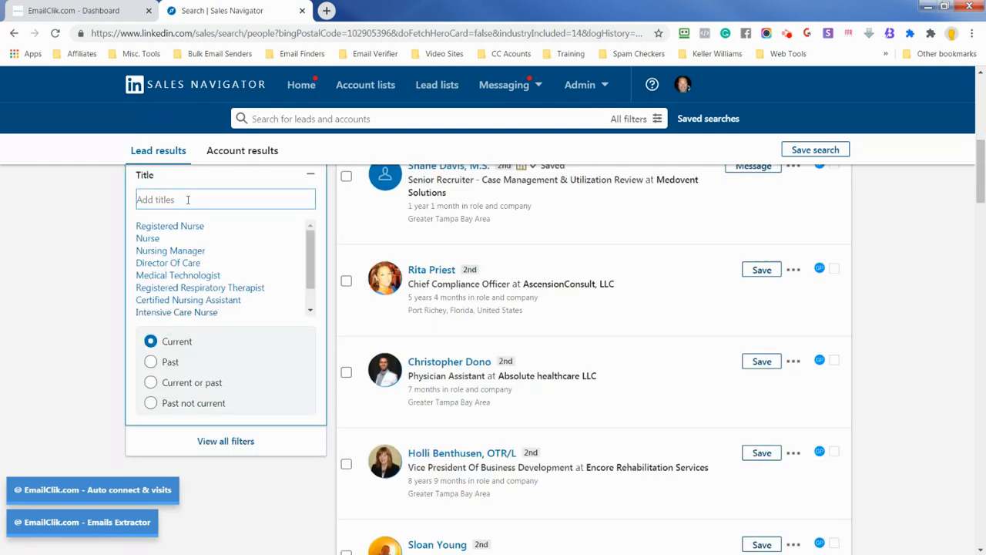
{"action": "type", "text": "doct"}
{"action": "key", "text": "BackSpace"}
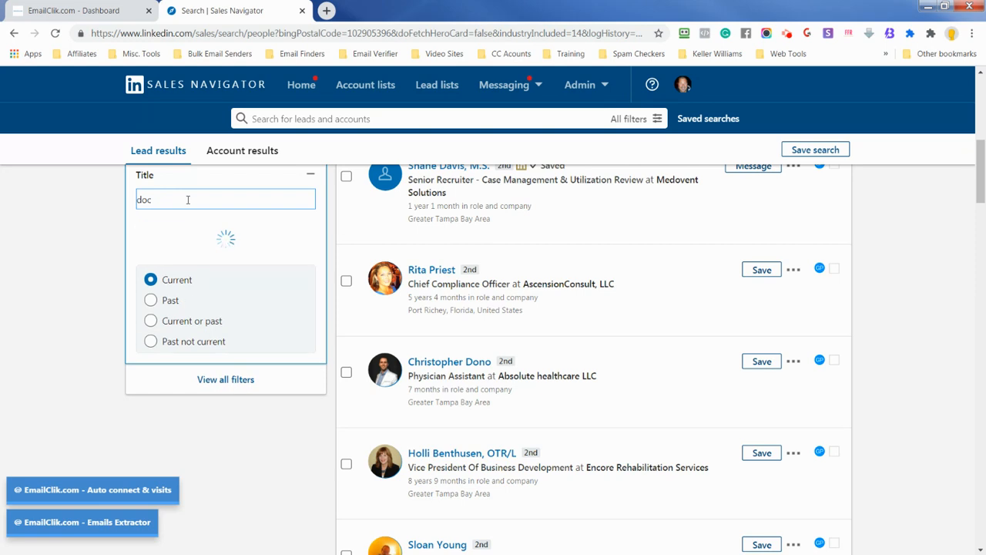
{"action": "type", "text": "t"}
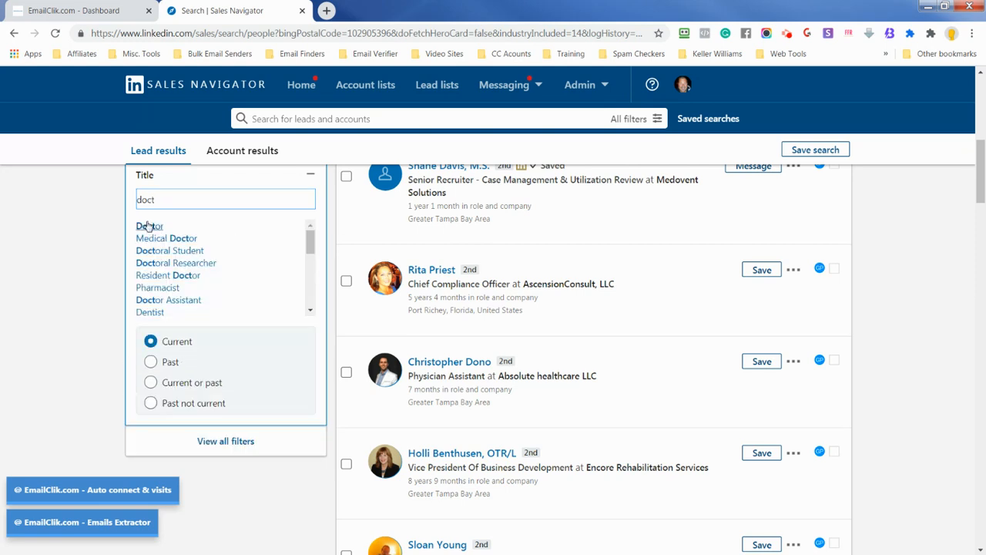
{"action": "left_click", "coordinate": [145, 225]}
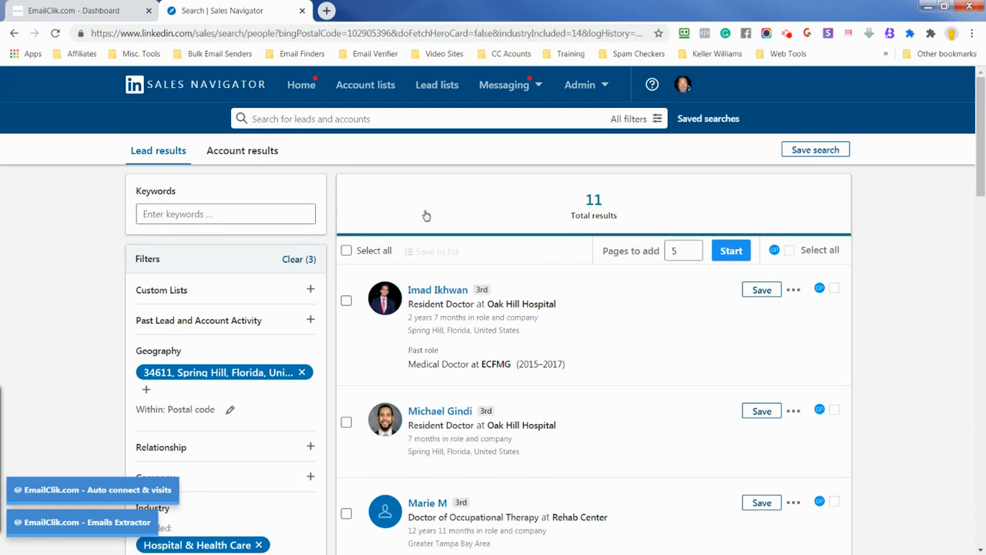
Add Medical Practice as a second included industry and look through the remaining filters and results
{"action": "scroll", "coordinate": [224, 339], "scroll_direction": "down", "scroll_amount": 3}
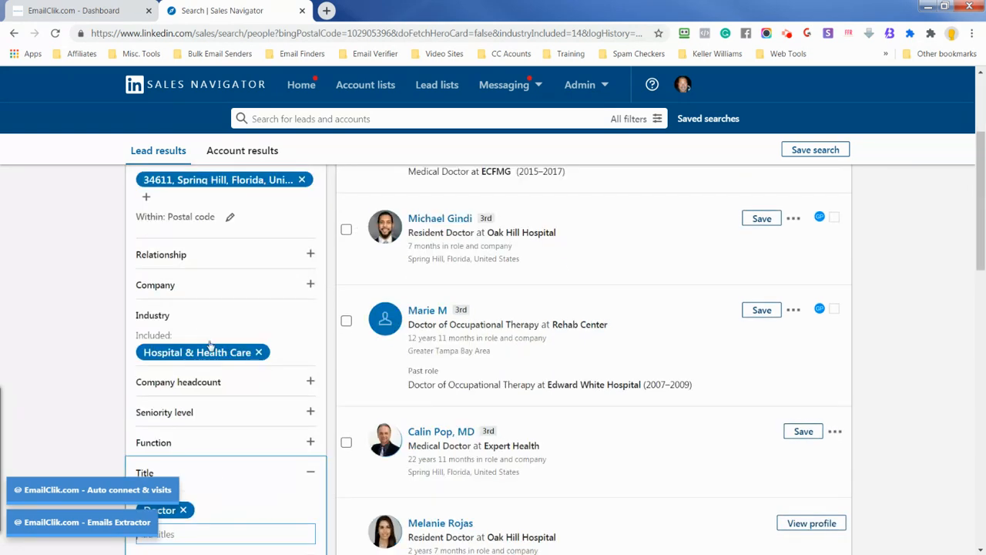
{"action": "left_click", "coordinate": [272, 356]}
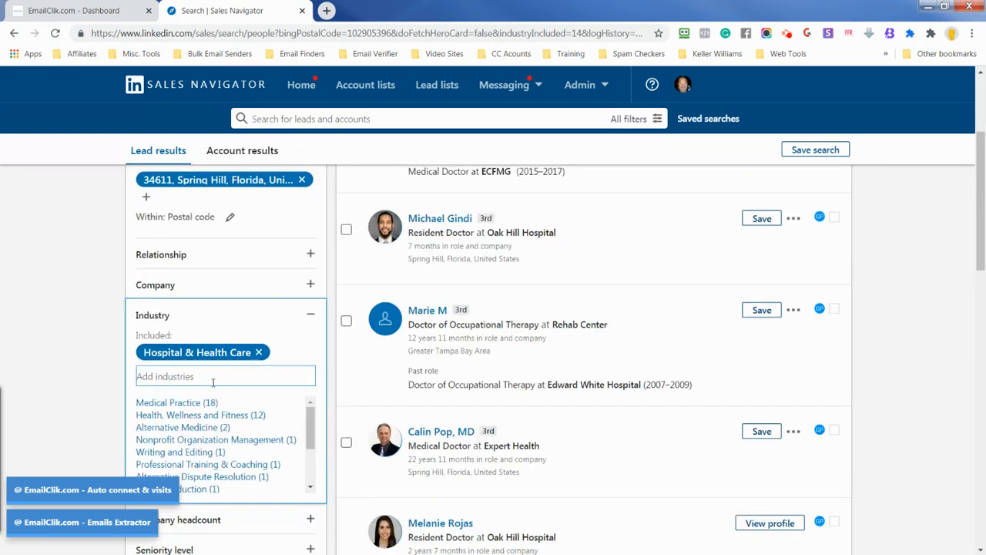
{"action": "left_click", "coordinate": [178, 404]}
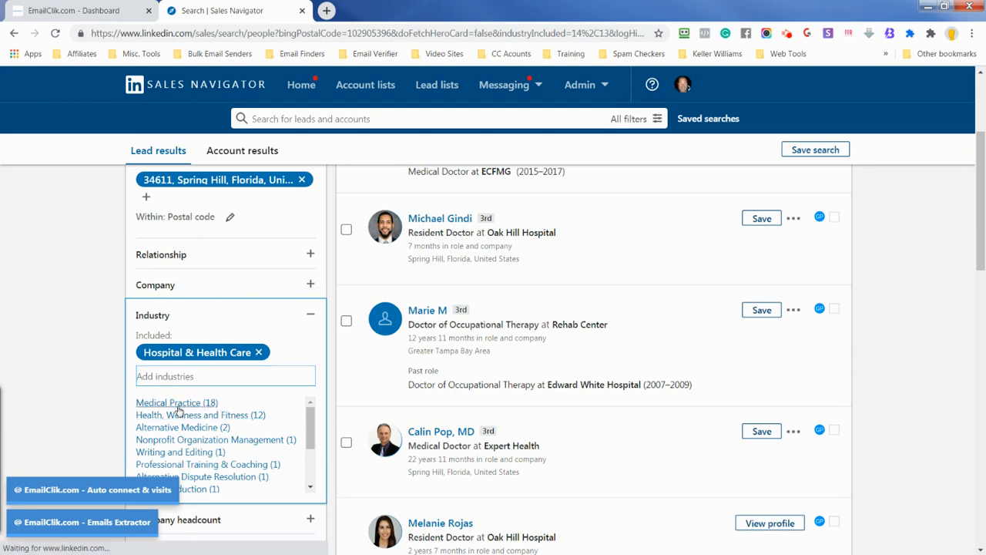
{"action": "scroll", "coordinate": [221, 438], "scroll_direction": "down", "scroll_amount": 5}
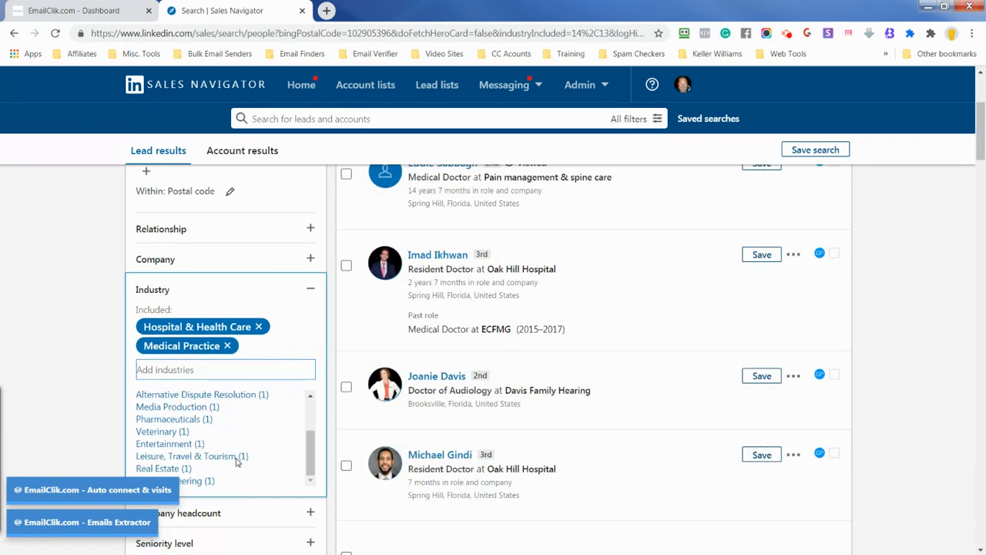
{"action": "scroll", "coordinate": [252, 408], "scroll_direction": "up", "scroll_amount": 2}
{"action": "scroll", "coordinate": [245, 436], "scroll_direction": "down", "scroll_amount": 4}
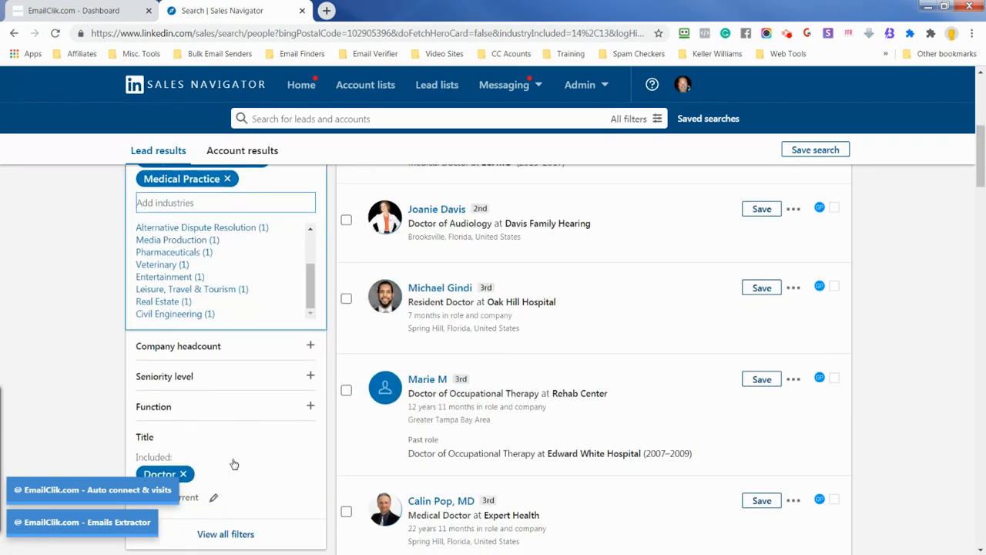
{"action": "scroll", "coordinate": [229, 472], "scroll_direction": "up", "scroll_amount": 8}
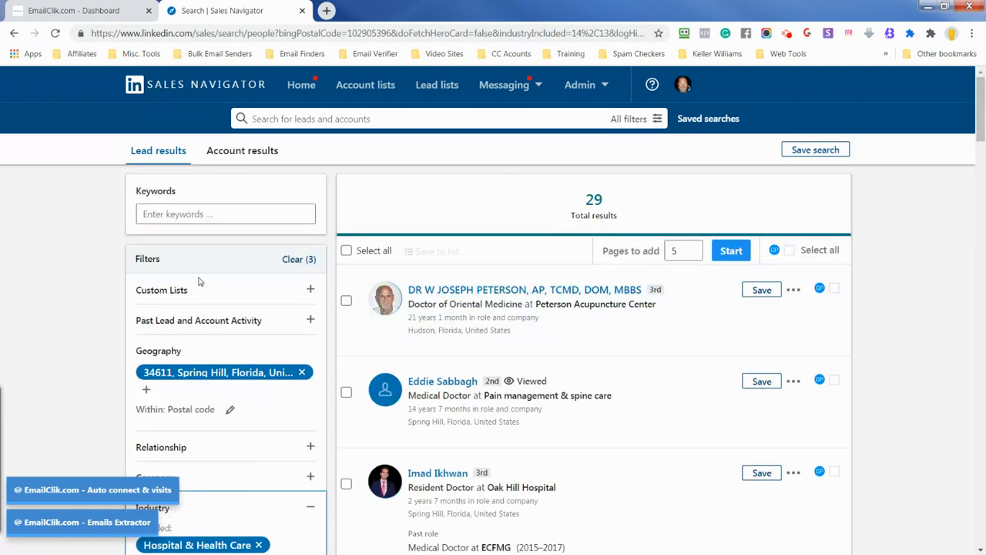
Add Practice Manager to the included job titles alongside Doctor
{"action": "scroll", "coordinate": [237, 324], "scroll_direction": "down", "scroll_amount": 3}
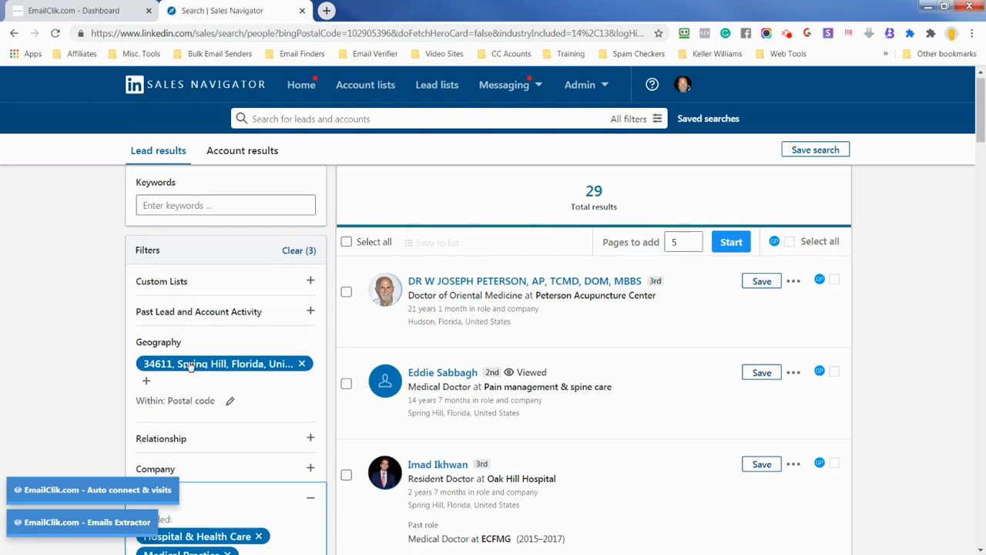
{"action": "scroll", "coordinate": [227, 352], "scroll_direction": "down", "scroll_amount": 2}
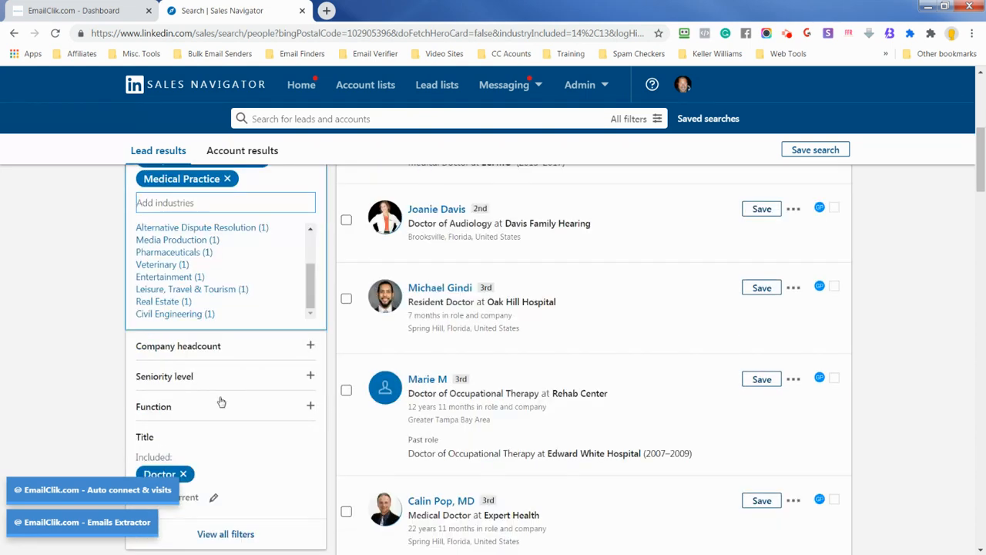
{"action": "scroll", "coordinate": [193, 447], "scroll_direction": "down", "scroll_amount": 2}
{"action": "left_click", "coordinate": [214, 305]}
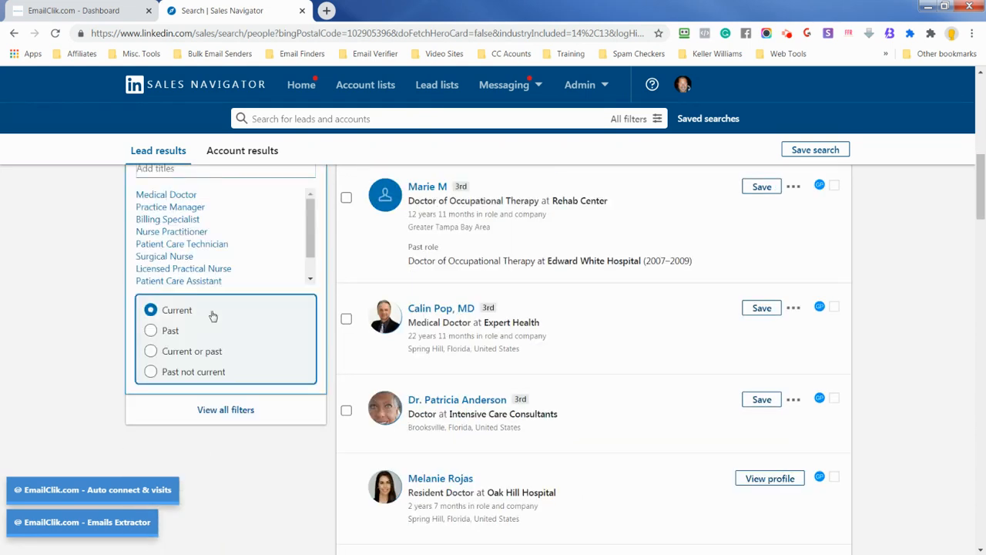
{"action": "scroll", "coordinate": [189, 221], "scroll_direction": "up", "scroll_amount": 2}
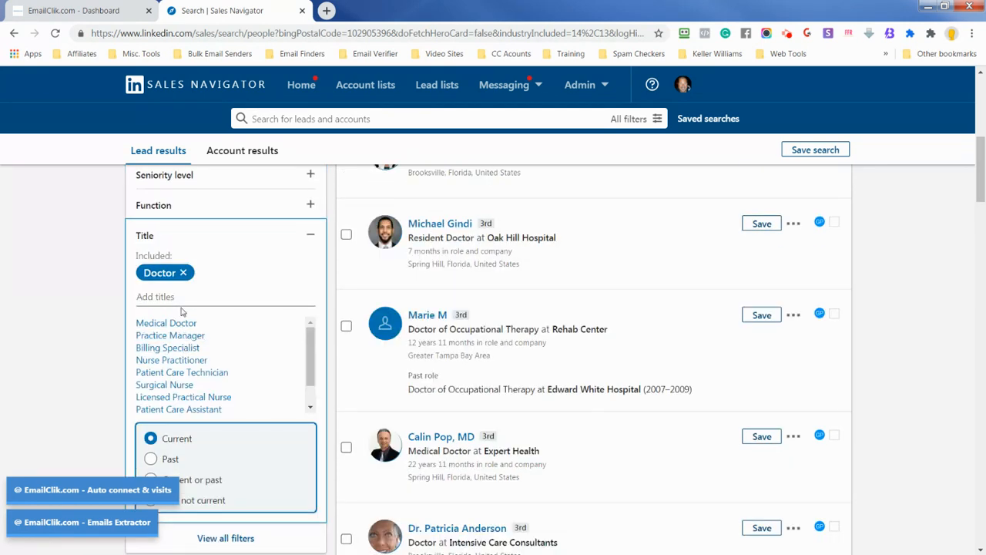
{"action": "left_click", "coordinate": [180, 296]}
{"action": "left_click", "coordinate": [186, 335]}
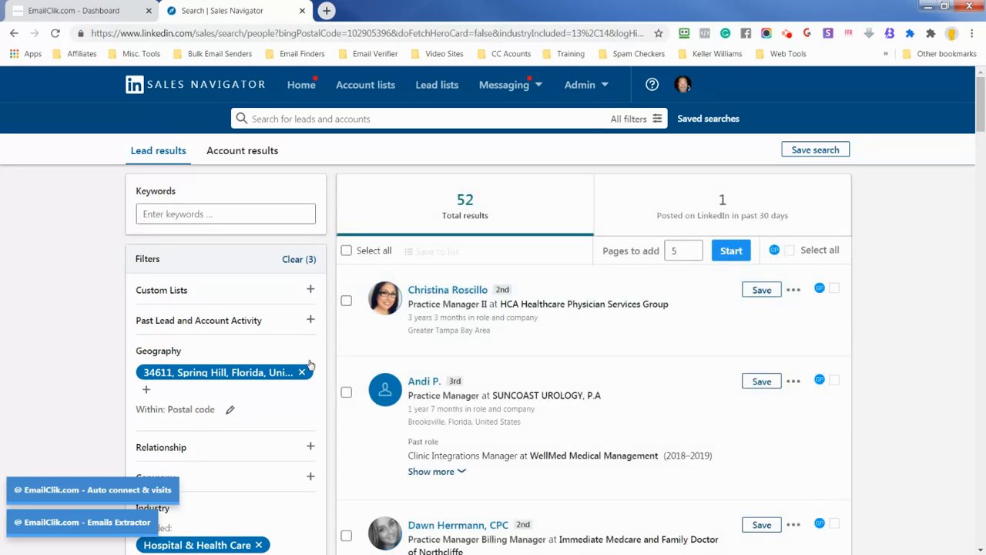
Add the general title Manager to the included job titles and look over the resulting leads
{"action": "scroll", "coordinate": [310, 366], "scroll_direction": "down", "scroll_amount": 5}
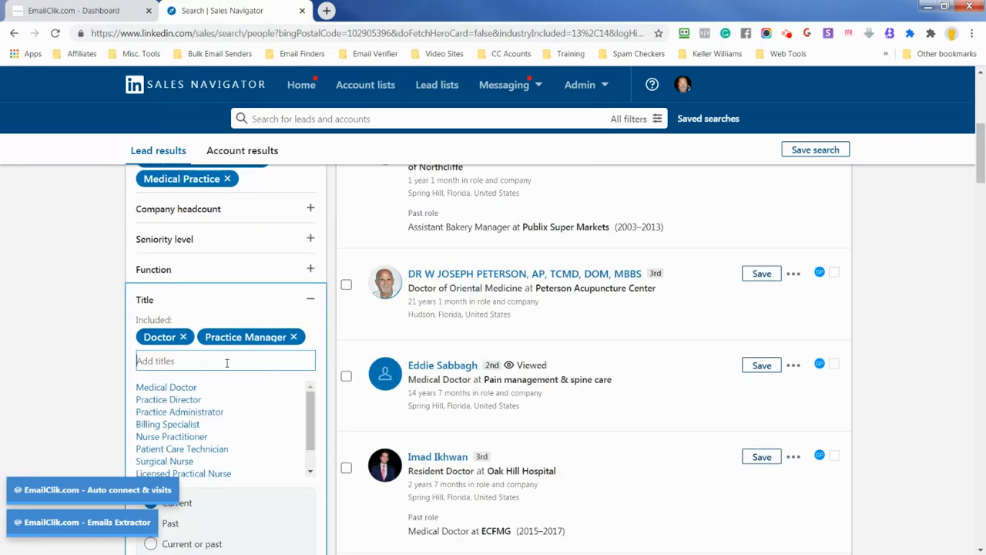
{"action": "type", "text": "manager"}
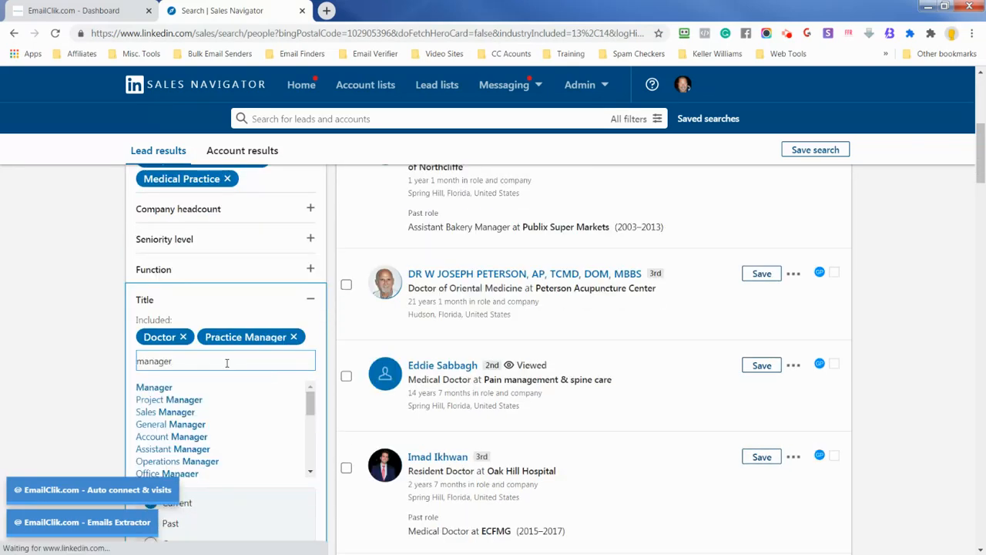
{"action": "key", "text": "Return"}
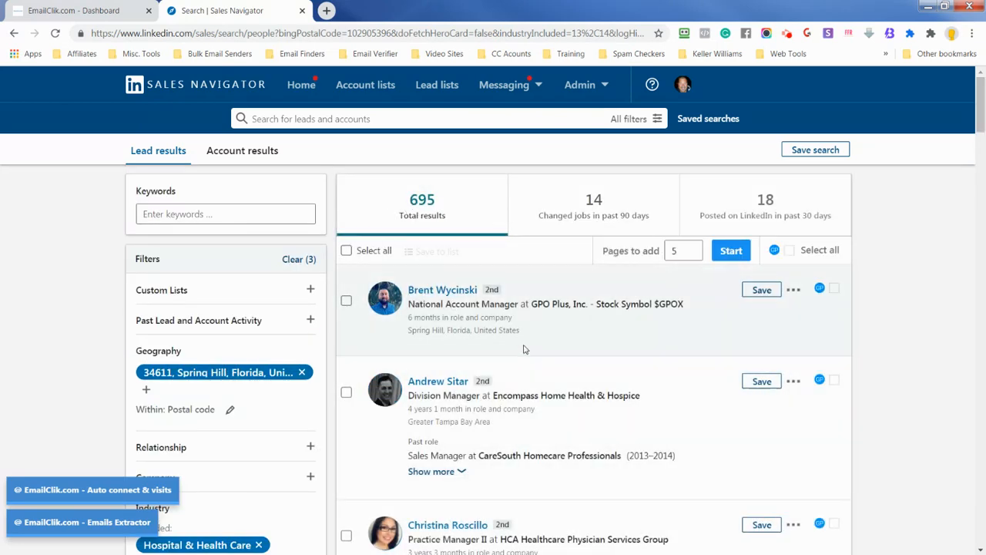
{"action": "scroll", "coordinate": [555, 331], "scroll_direction": "down", "scroll_amount": 2}
{"action": "scroll", "coordinate": [560, 328], "scroll_direction": "up", "scroll_amount": 2}
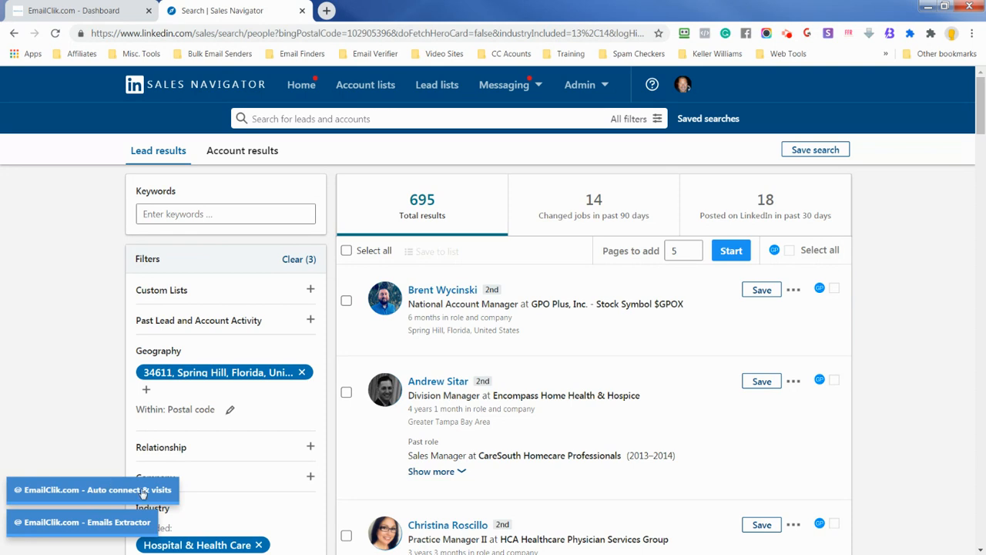
Open EmailClik's Auto connect & Visits tool, enlarge its message box and insert a blank line after the greeting
{"action": "left_click", "coordinate": [82, 495]}
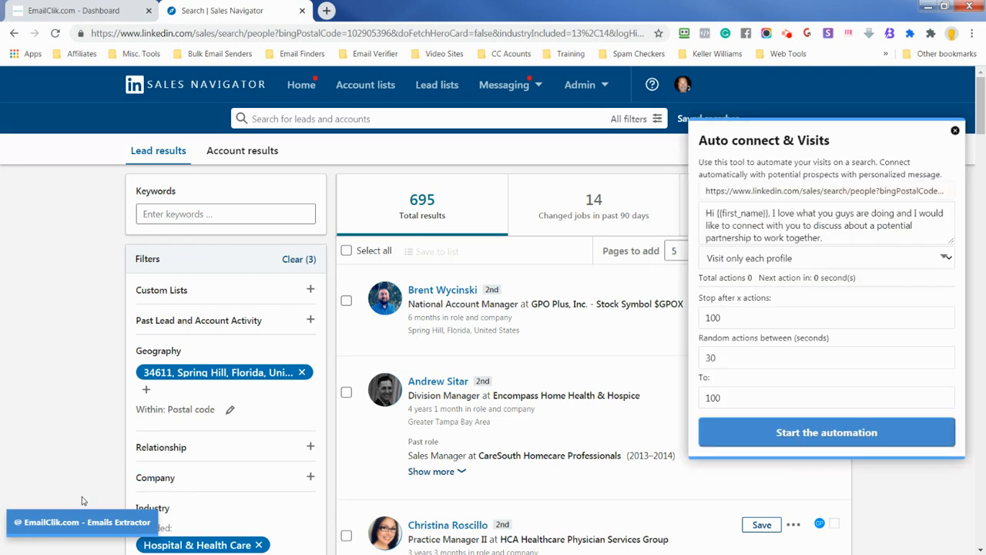
{"action": "left_click_drag", "start_coordinate": [952, 238], "coordinate": [953, 316]}
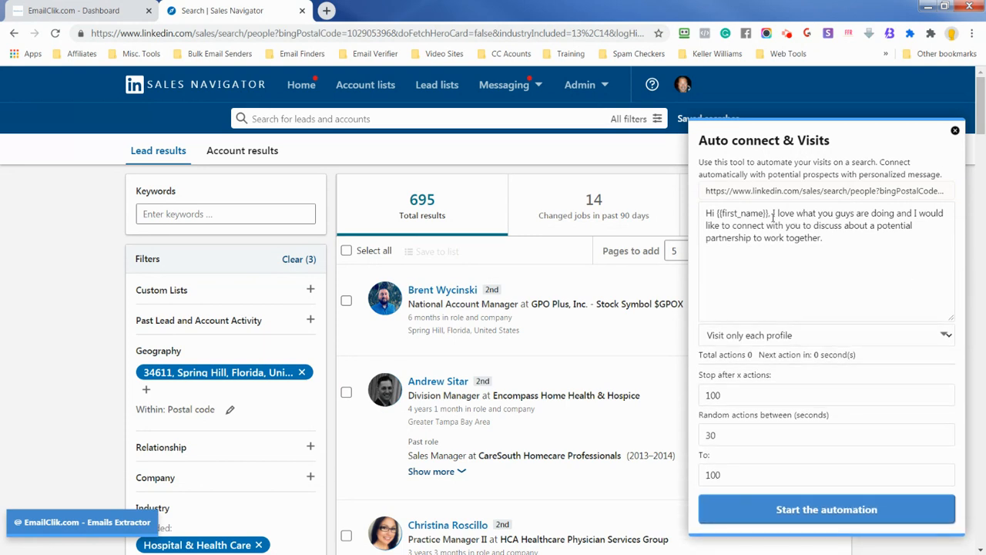
{"action": "left_click", "coordinate": [773, 217]}
{"action": "key", "text": "Return"}
{"action": "key", "text": "Return"}
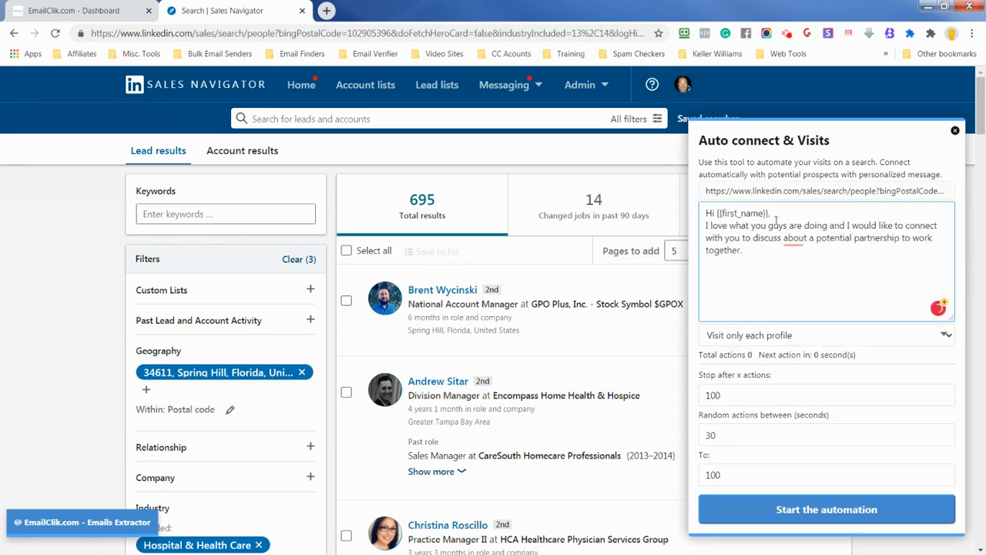
Remove the flagged word "about" from the connection message and select its body text
{"action": "left_click", "coordinate": [795, 250]}
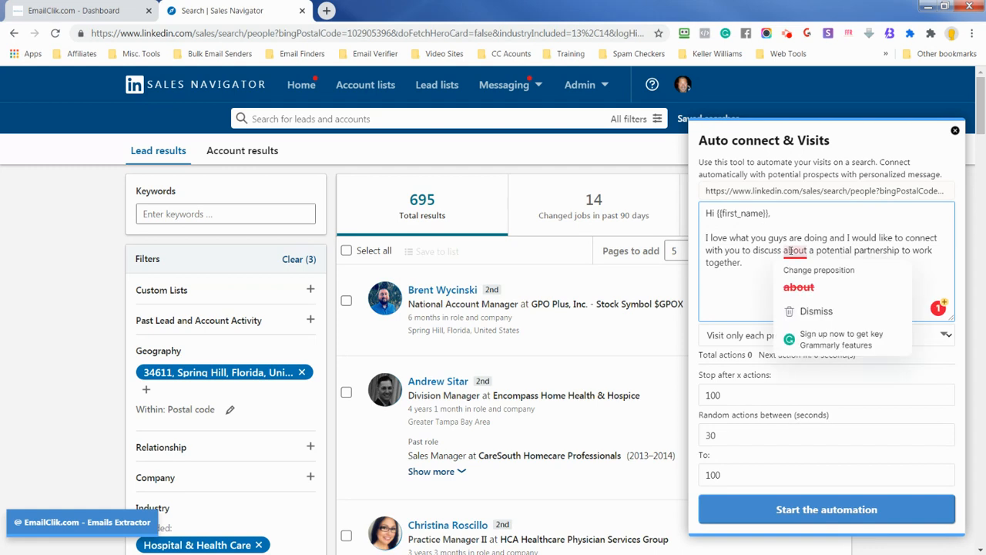
{"action": "left_click", "coordinate": [806, 286]}
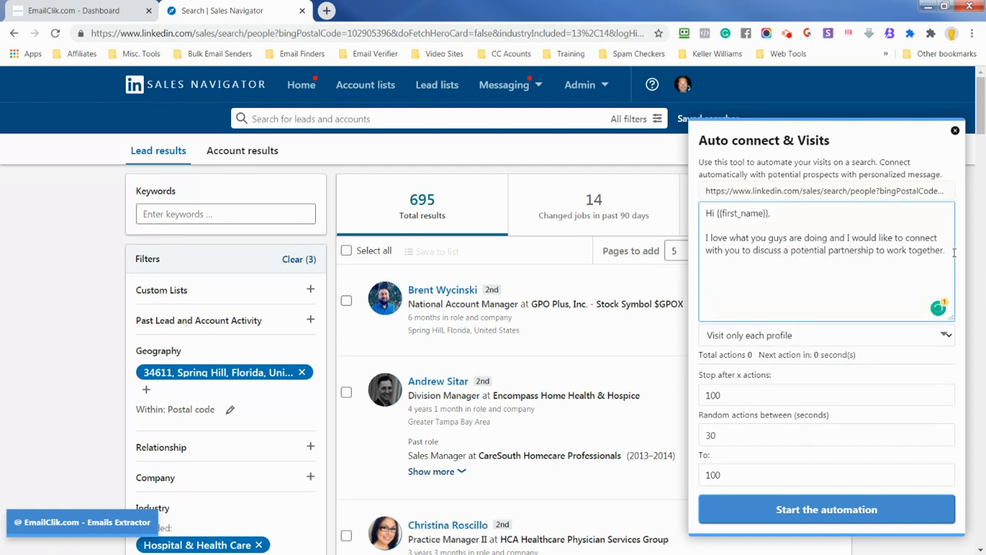
{"action": "left_click_drag", "start_coordinate": [954, 250], "coordinate": [674, 236]}
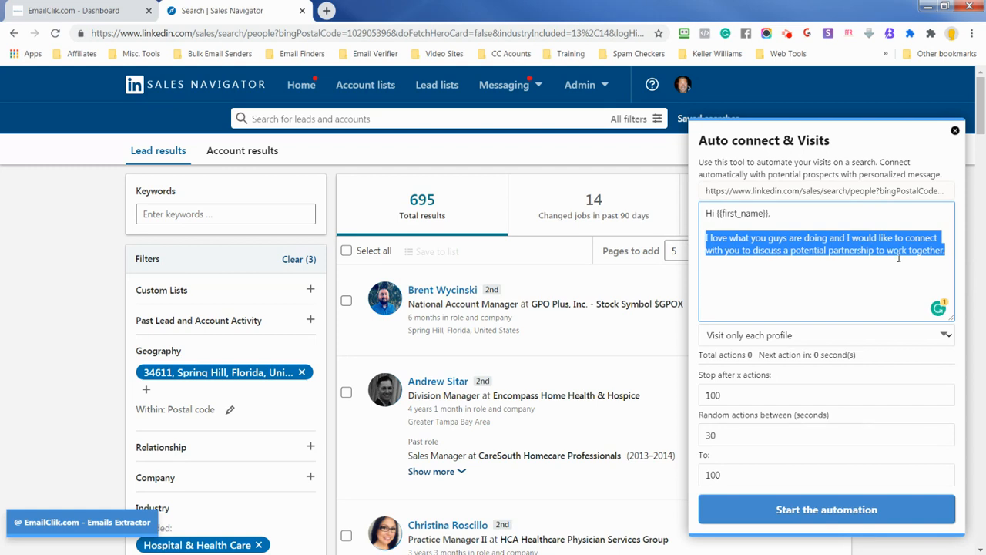
Add a closing line below the message body with "thanks" and the sender's first name
{"action": "left_click", "coordinate": [951, 252]}
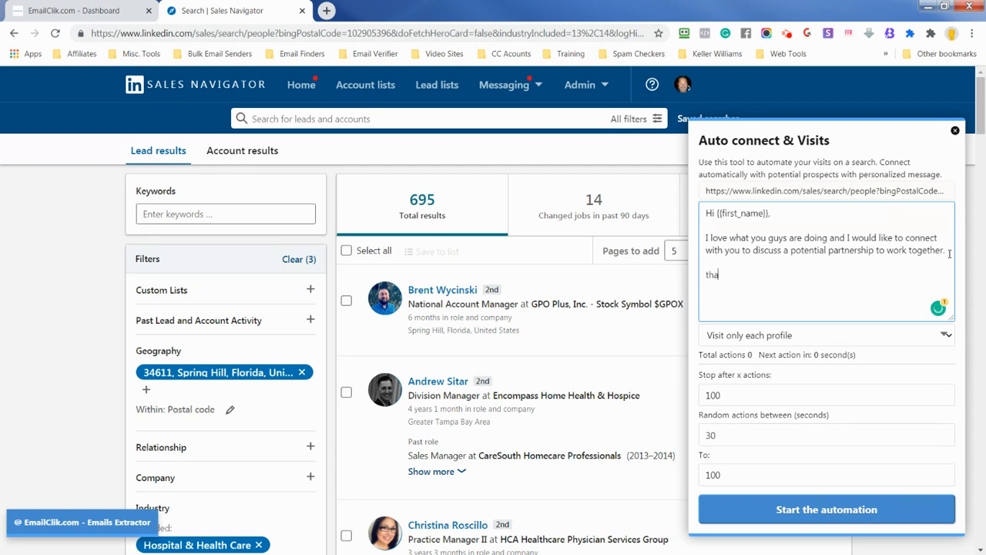
{"action": "type", "text": "nks Keith"}
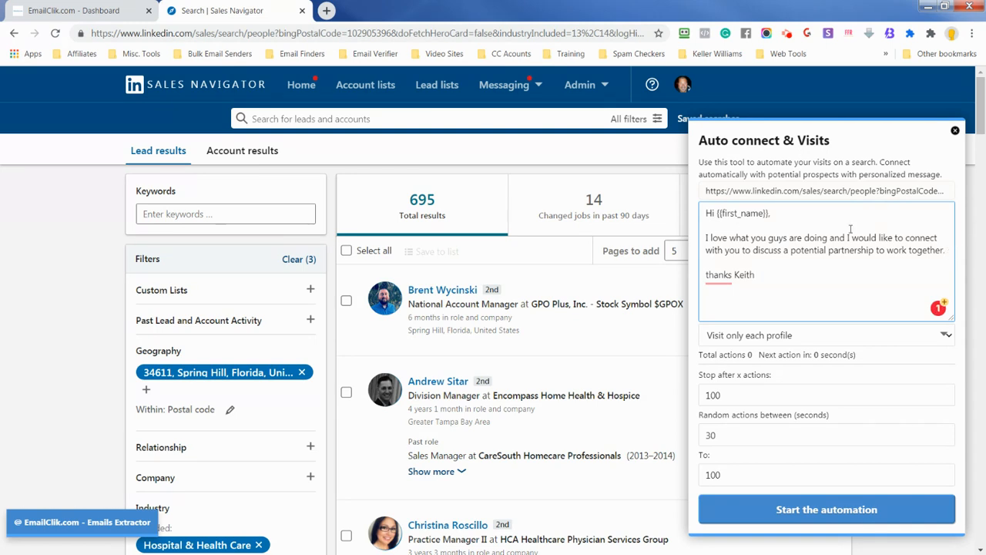
Replace the message's body with an introduction giving the sender's full name and "i am a realty in Spring Hill and wanted to connect to introduce myself."
{"action": "left_click_drag", "start_coordinate": [945, 250], "coordinate": [688, 236]}
{"action": "key", "text": "BackSpace"}
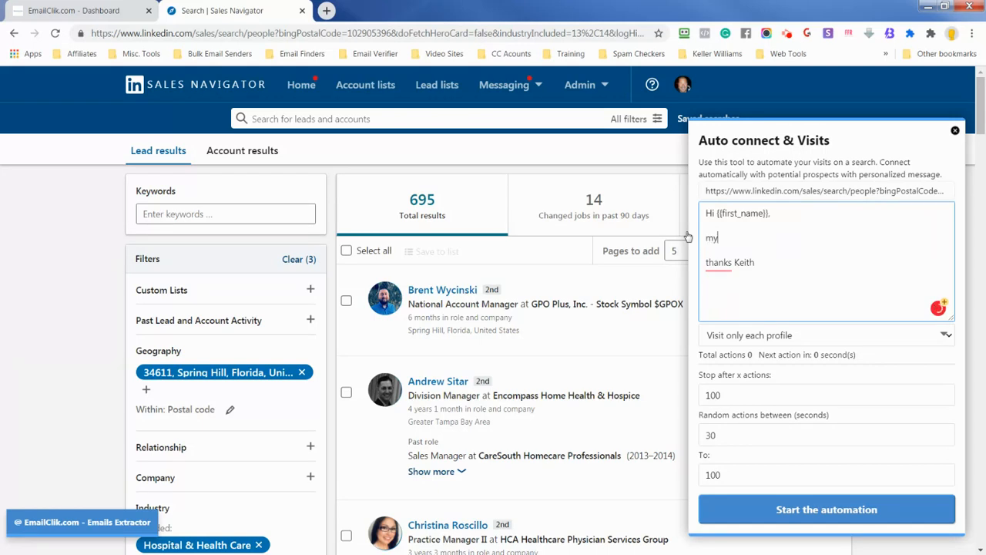
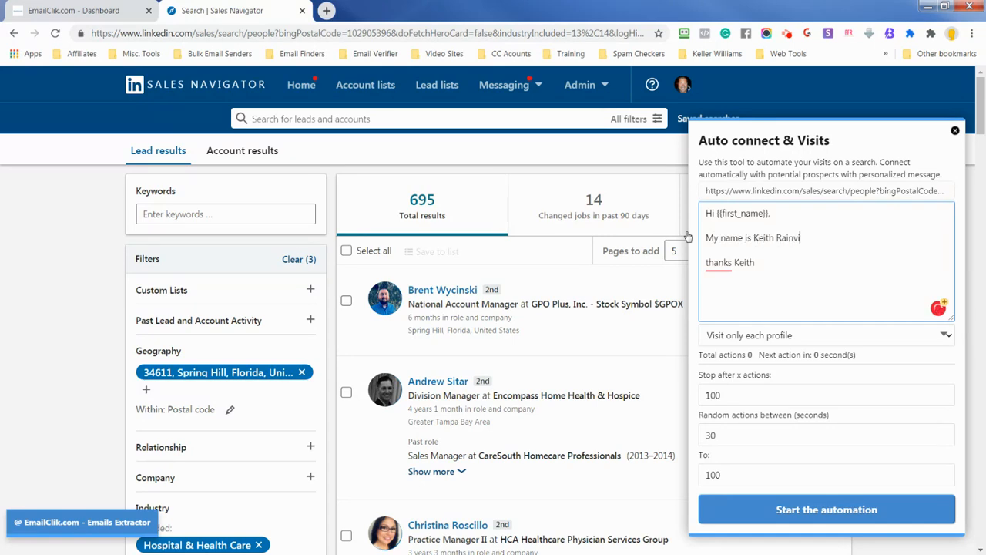
{"action": "type", "text": "a realty in Spring Hill and"}
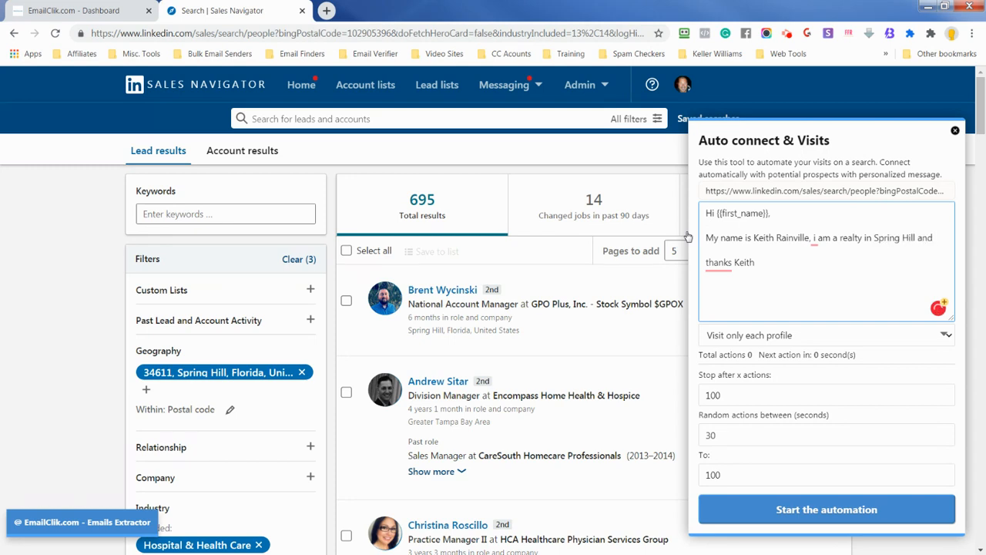
{"action": "type", "text": " wanted"}
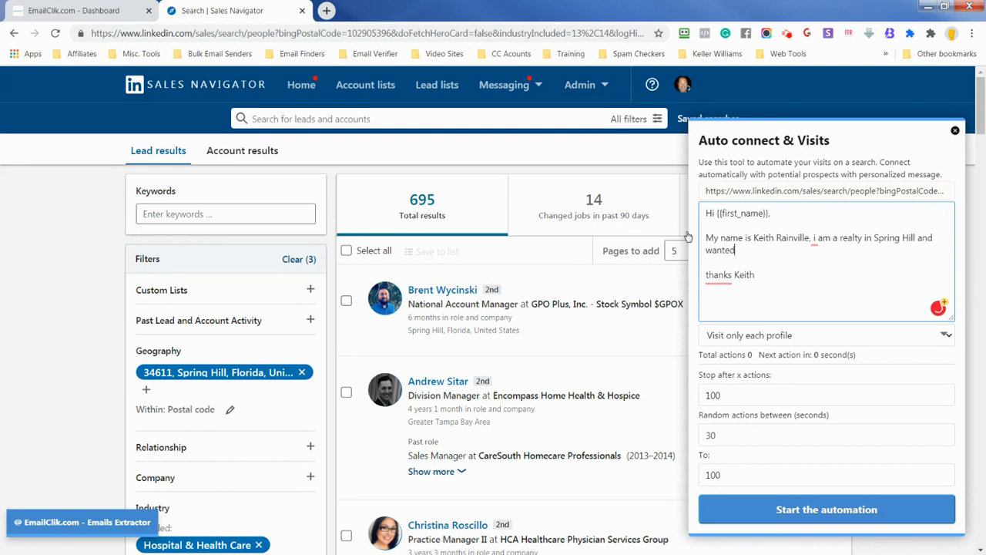
{"action": "type", "text": " to connect ot introduce"}
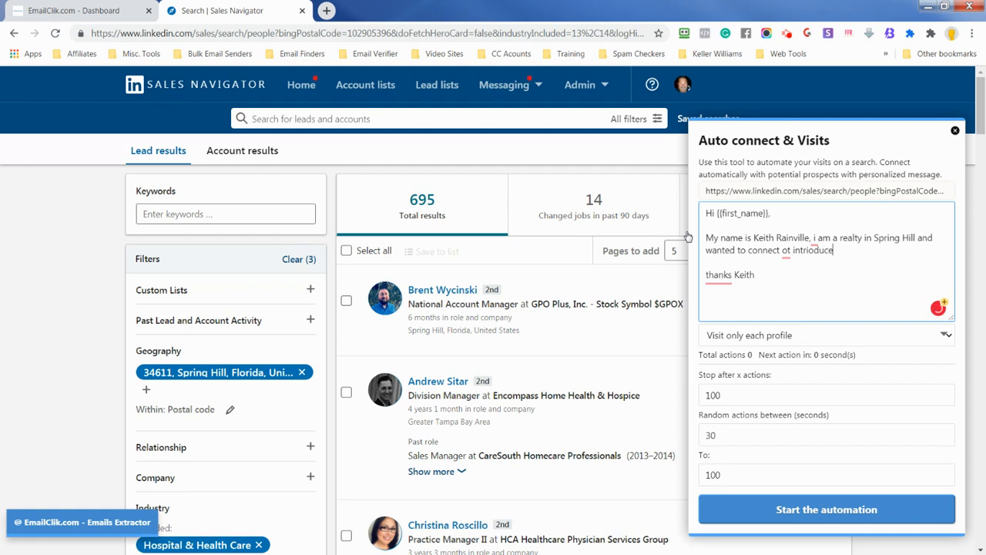
{"action": "type", "text": "ioduce mysekf."}
Correct the two misspelled words at the end of the introduction to "introduce" and "myself"
{"action": "left_click", "coordinate": [810, 252]}
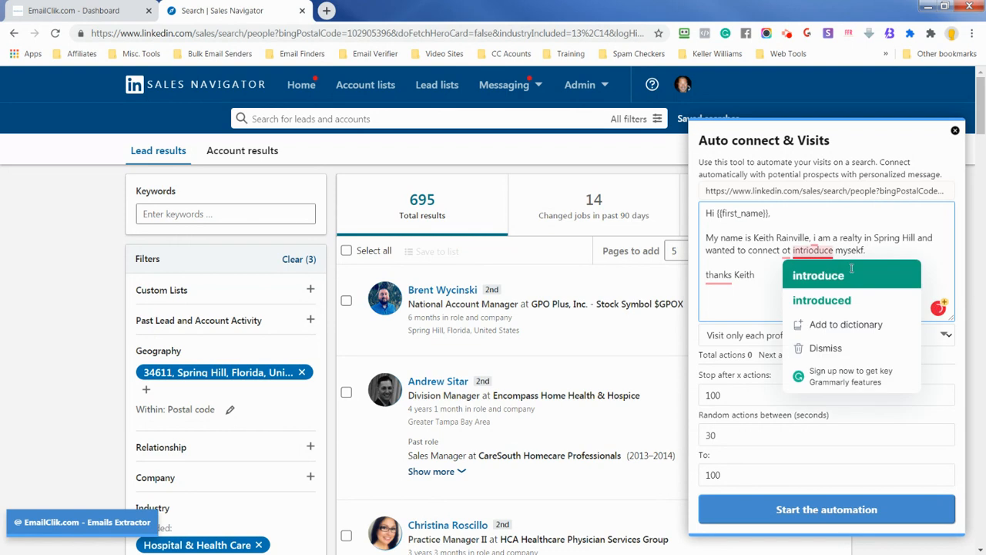
{"action": "left_click", "coordinate": [852, 274]}
{"action": "left_click", "coordinate": [848, 250]}
{"action": "left_click", "coordinate": [848, 271]}
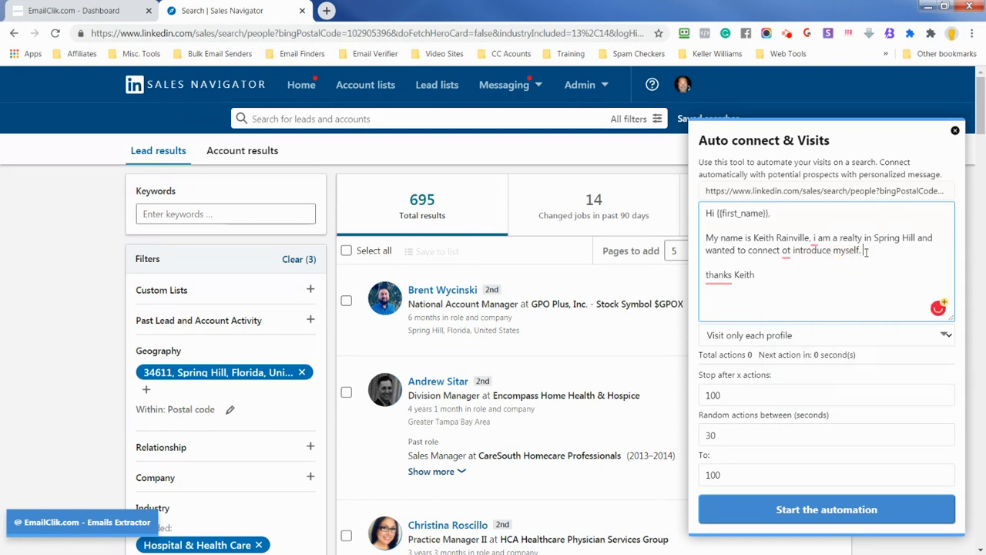
Add the paragraph "If your ever in the market to buy or sell a home i would love the opportunity to earn your business." above the closing
{"action": "key", "text": "Return"}
{"action": "key", "text": "Return"}
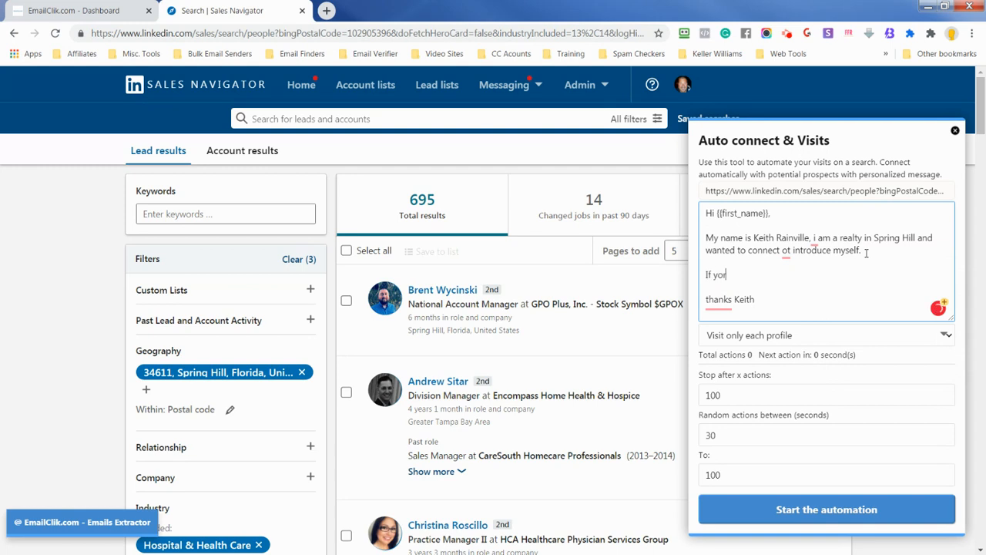
{"action": "type", "text": "If your ever in the market to buy or sell a"}
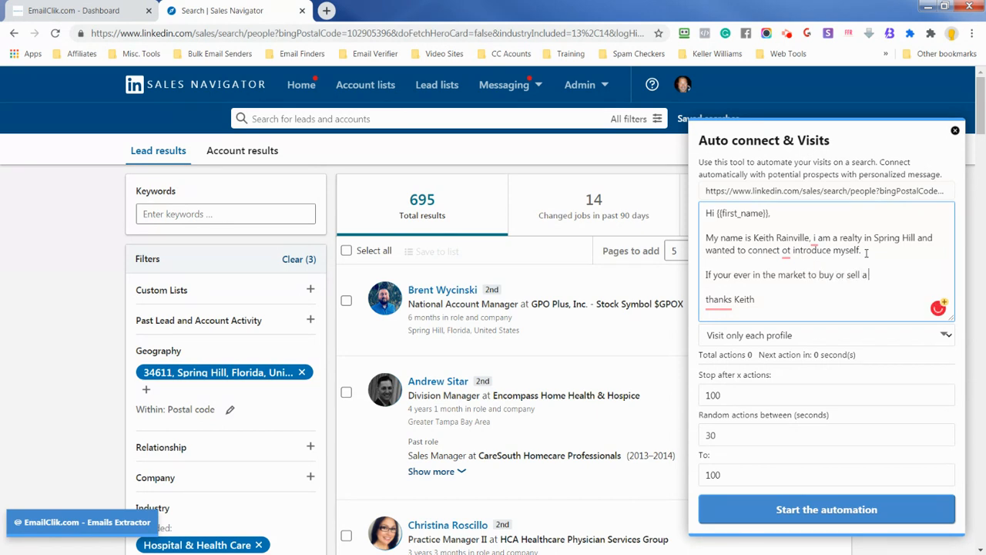
{"action": "type", "text": " home i would love the opportunity to e"}
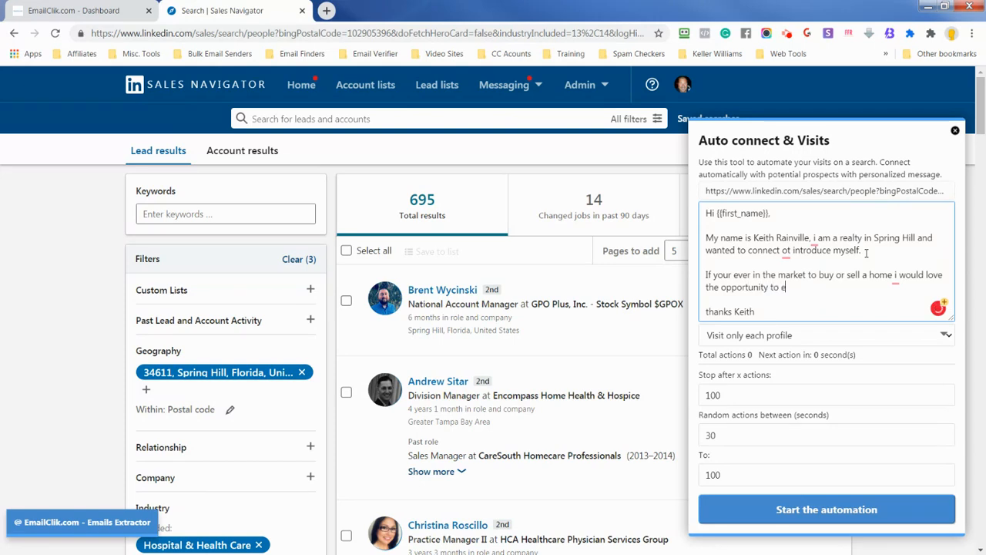
{"action": "type", "text": "your business."}
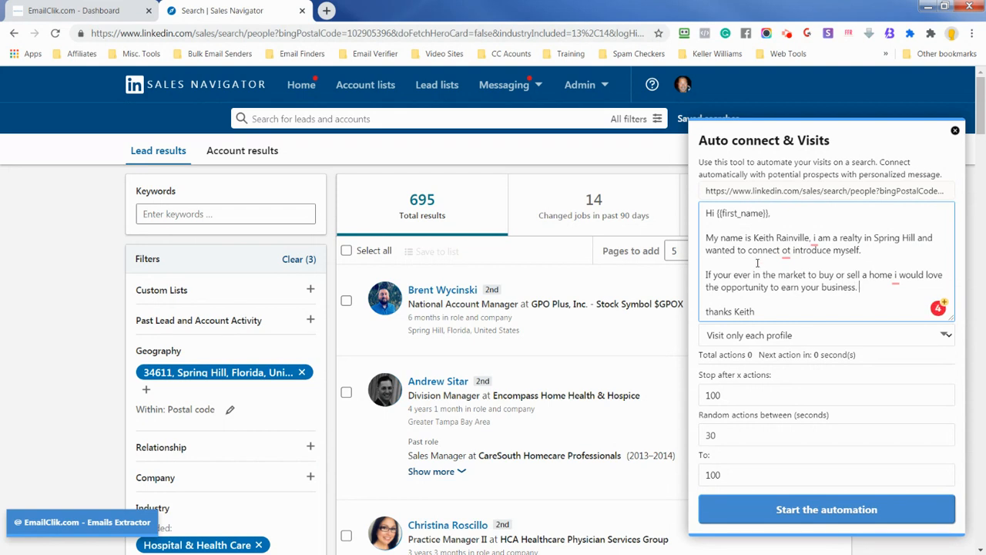
Correct "ot" to "to" and capitalize both standalone "i" words in the message using the suggested corrections
{"action": "left_click", "coordinate": [783, 252]}
{"action": "left_click", "coordinate": [797, 276]}
{"action": "left_click", "coordinate": [896, 282]}
{"action": "left_click", "coordinate": [855, 336]}
{"action": "left_click", "coordinate": [817, 239]}
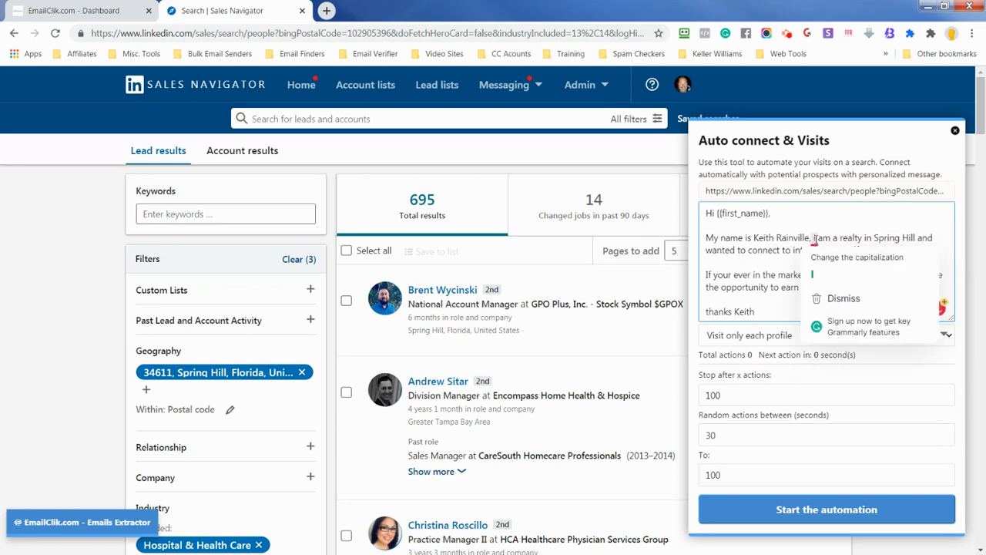
{"action": "left_click", "coordinate": [829, 271]}
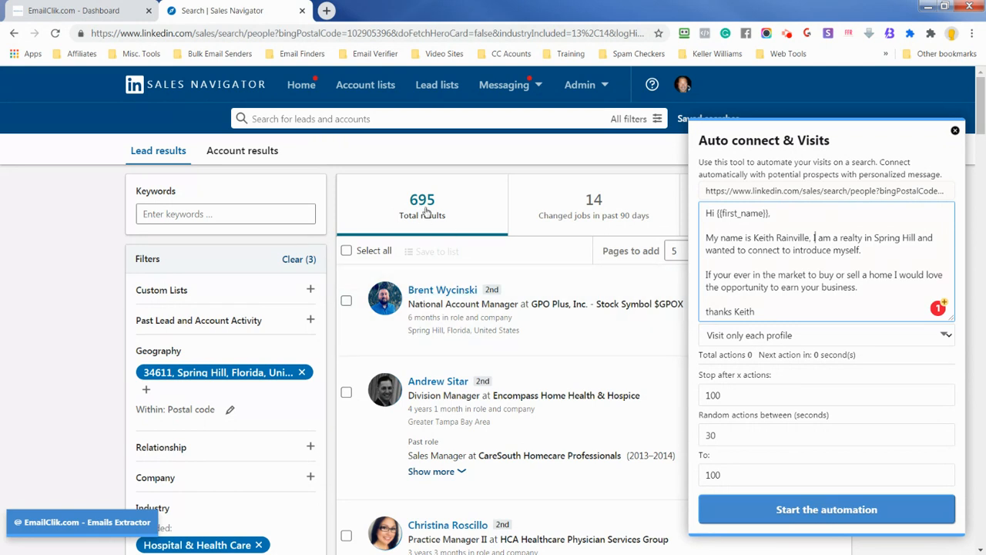
Start the automation in "Visit + auto connect with a message" mode, set to stop after 700 actions
{"action": "left_click", "coordinate": [762, 337]}
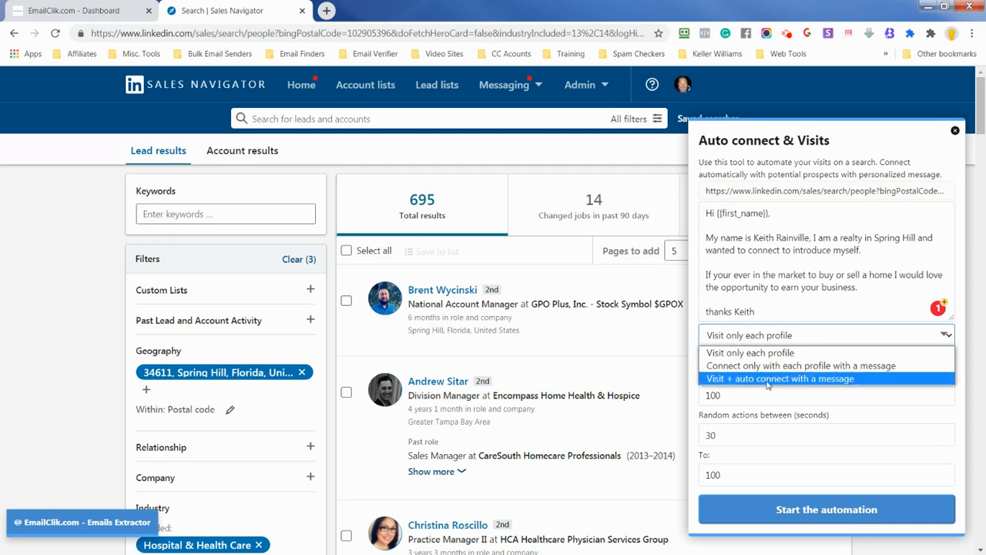
{"action": "left_click", "coordinate": [767, 379]}
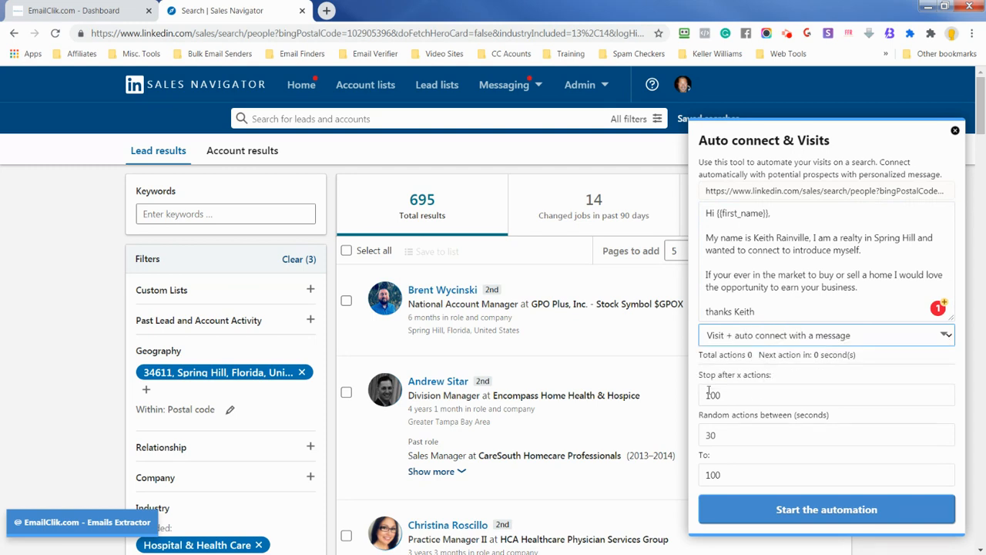
{"action": "left_click", "coordinate": [732, 393]}
{"action": "left_click_drag", "start_coordinate": [733, 393], "coordinate": [693, 394]}
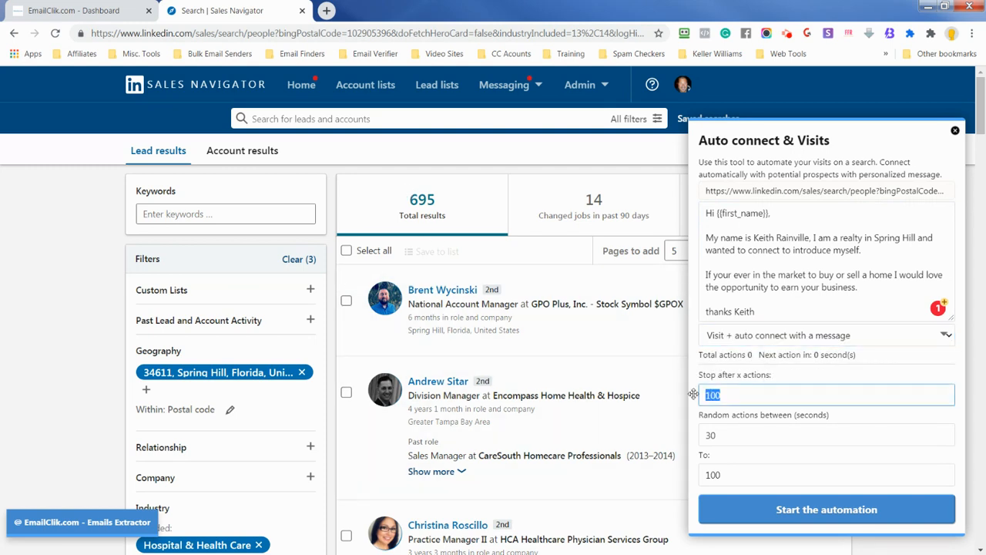
{"action": "type", "text": "700"}
{"action": "left_click", "coordinate": [827, 510]}
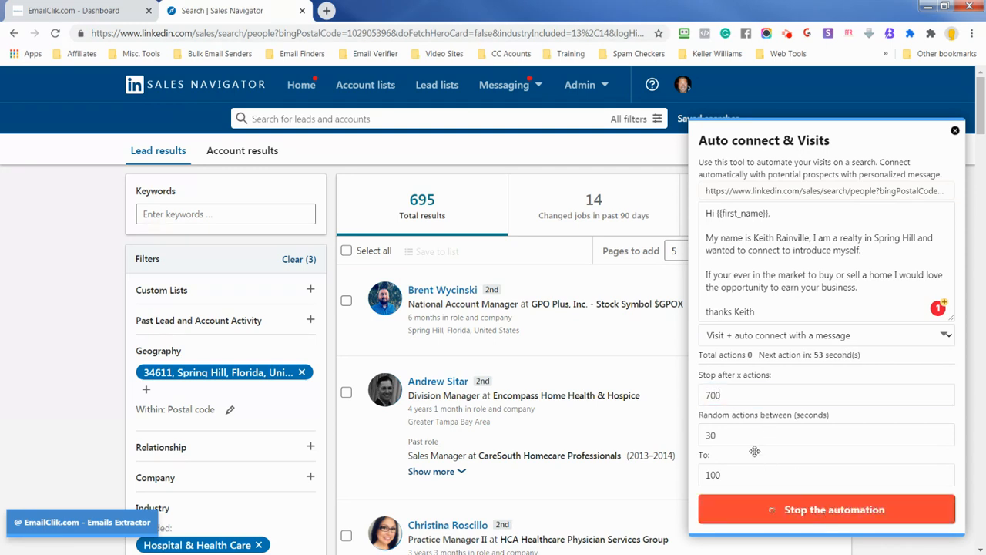